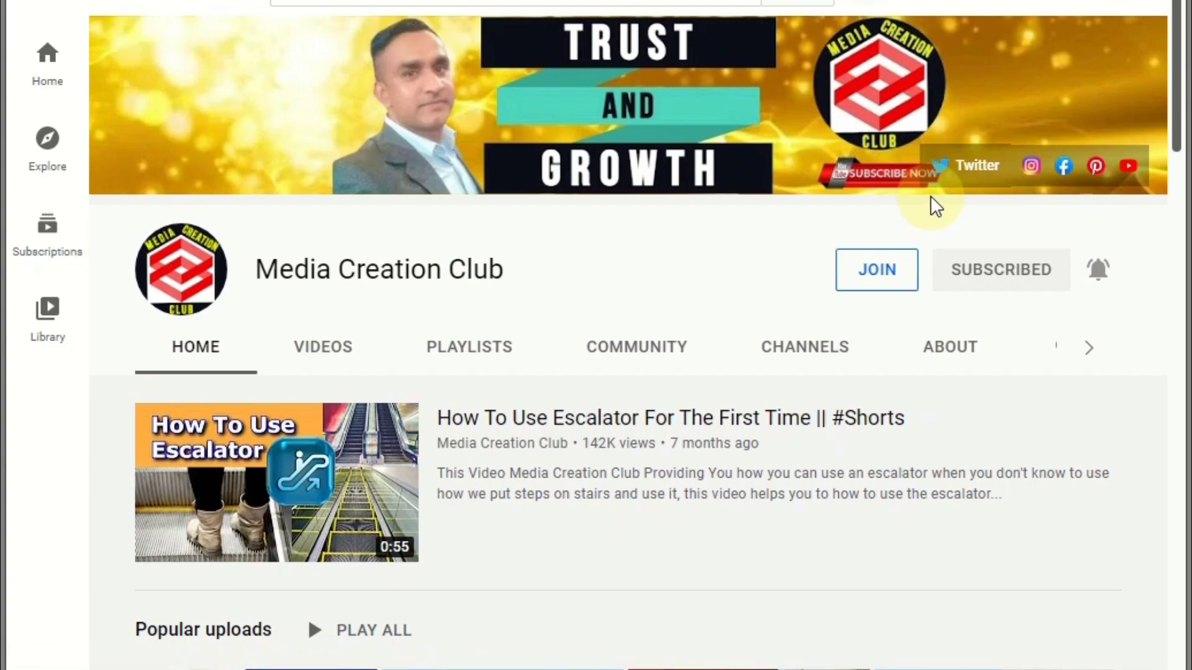
Go to the Media Creation Club channel's About page.
click(946, 350)
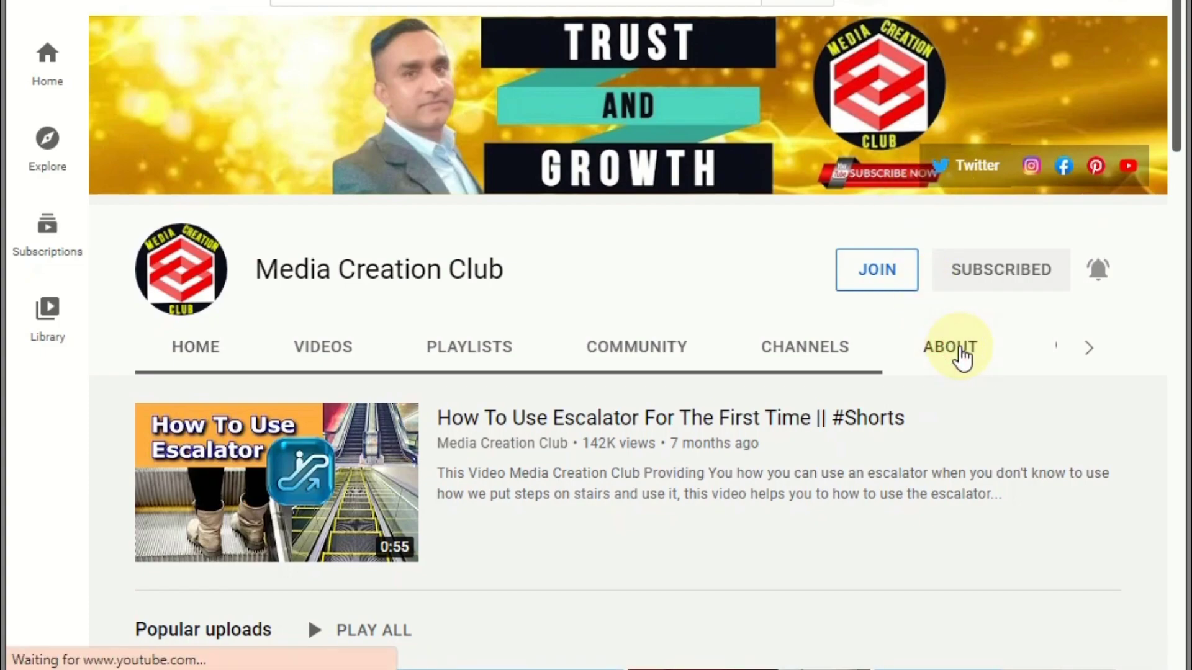
scroll(608, 432, down, 1)
scroll(651, 433, down, 8)
scroll(651, 429, down, 3)
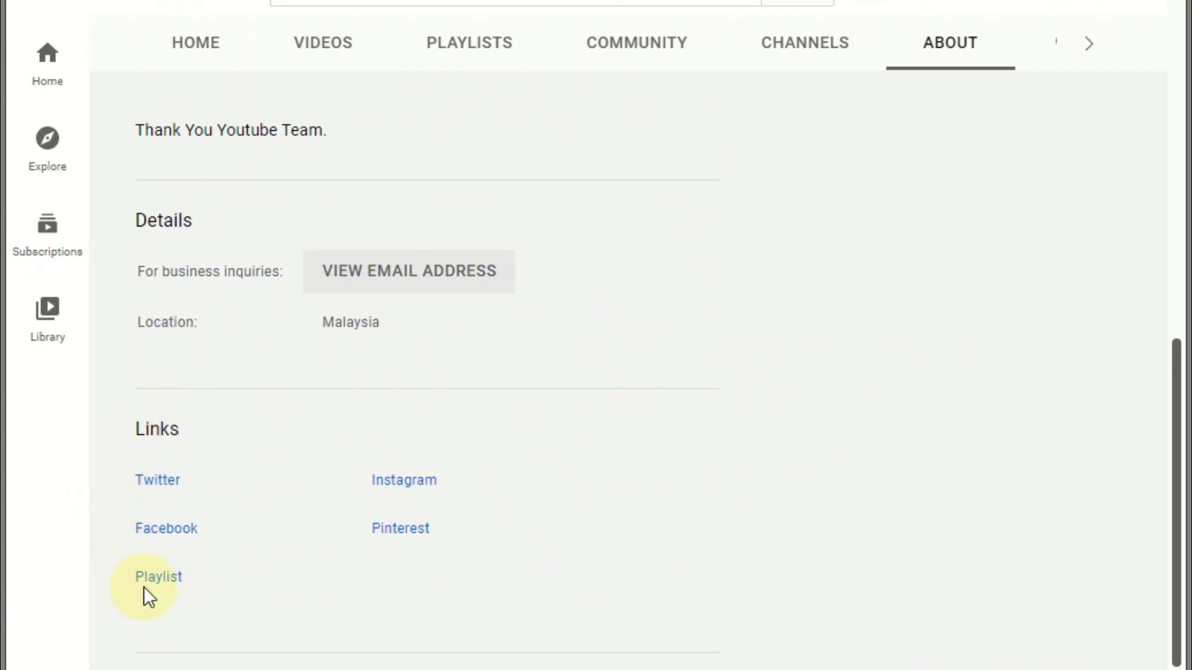
scroll(582, 500, up, 10)
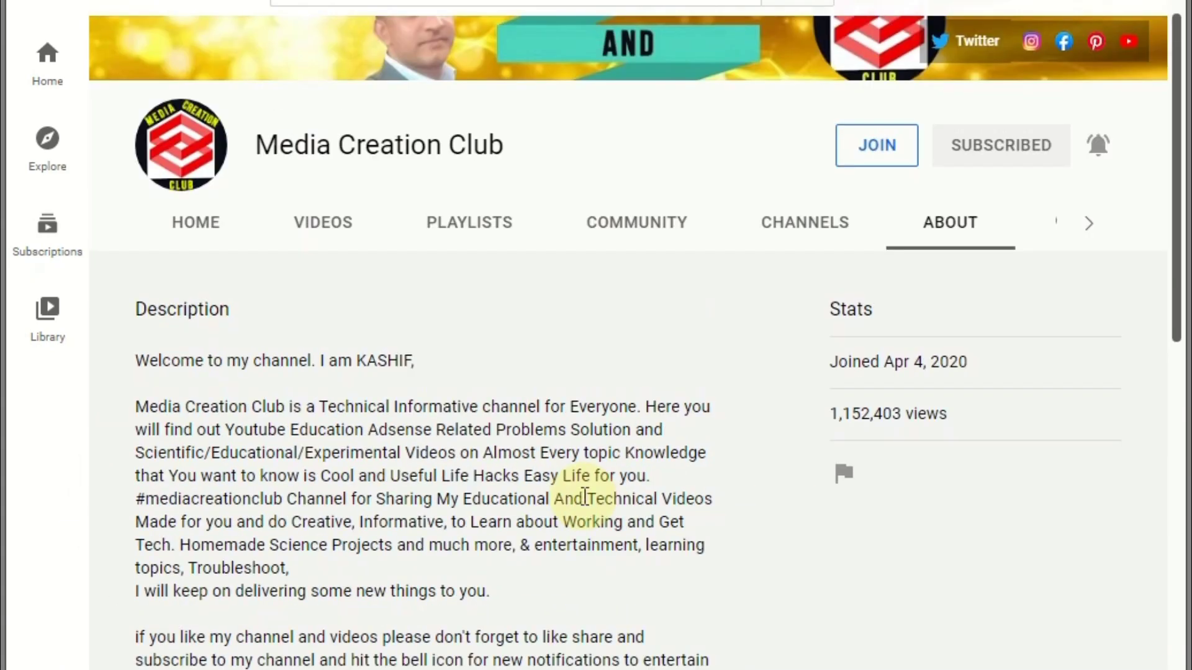
scroll(585, 498, up, 3)
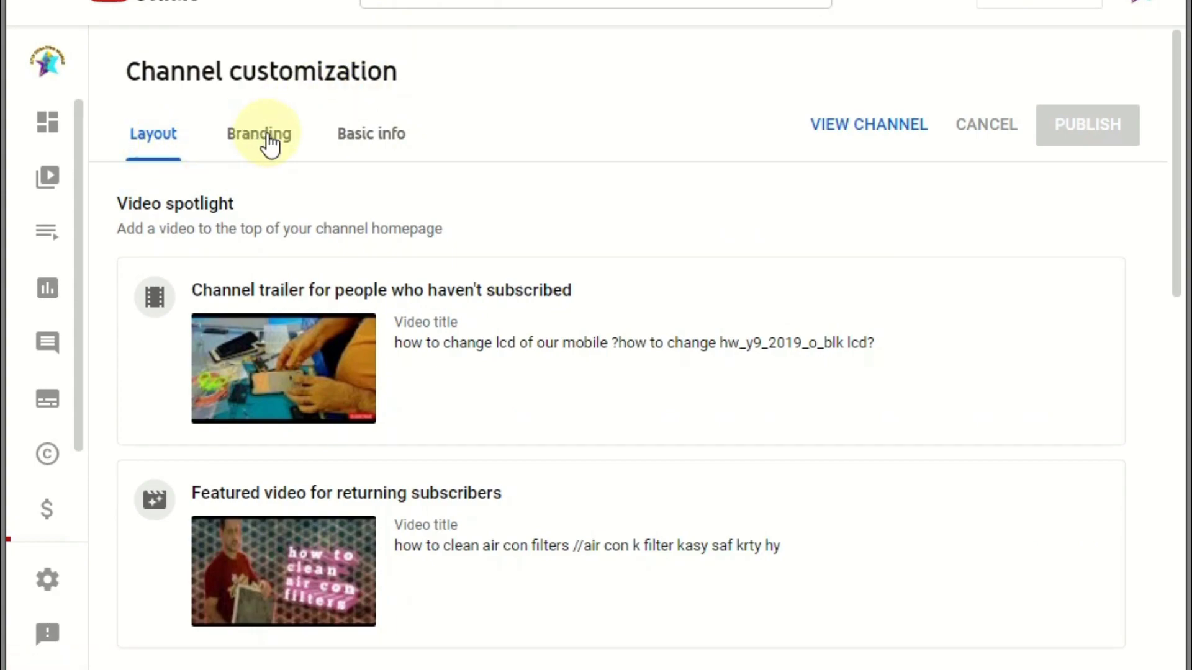
Switch Channel customization to the Basic info tab with the channel name and description.
click(381, 144)
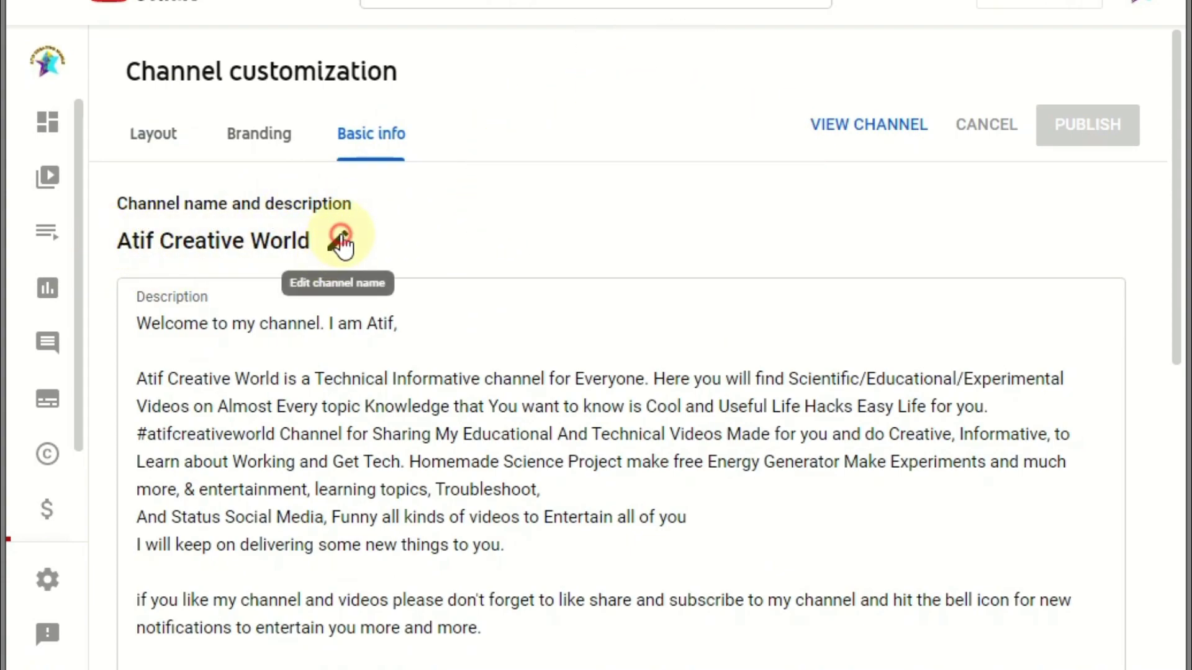
Edit the channel name past the 50-character limit, then backspace extras toward 'Atif Creative World'.
click(340, 241)
click(364, 325)
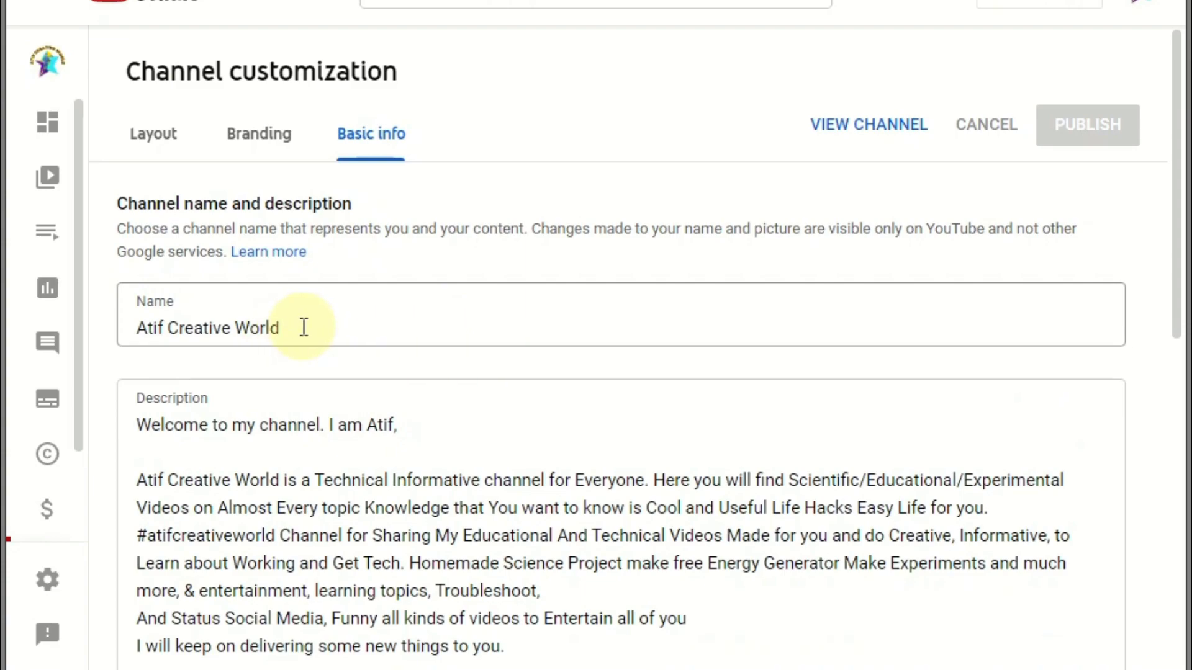
click(333, 223)
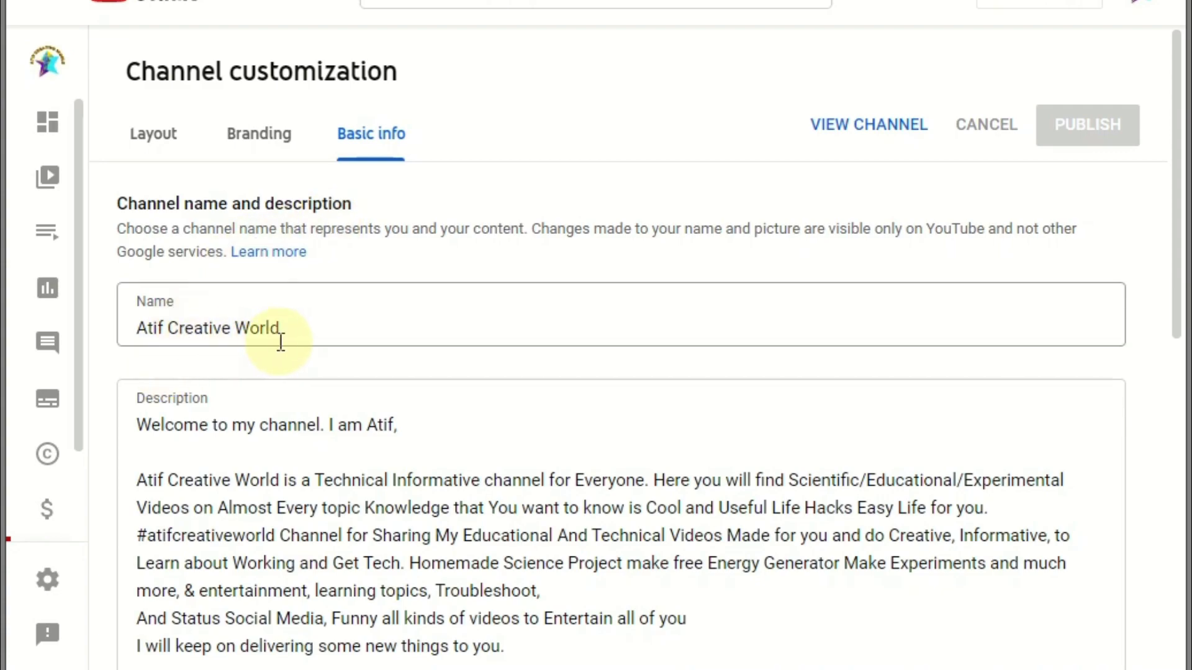
click(306, 326)
key(BackSpace)
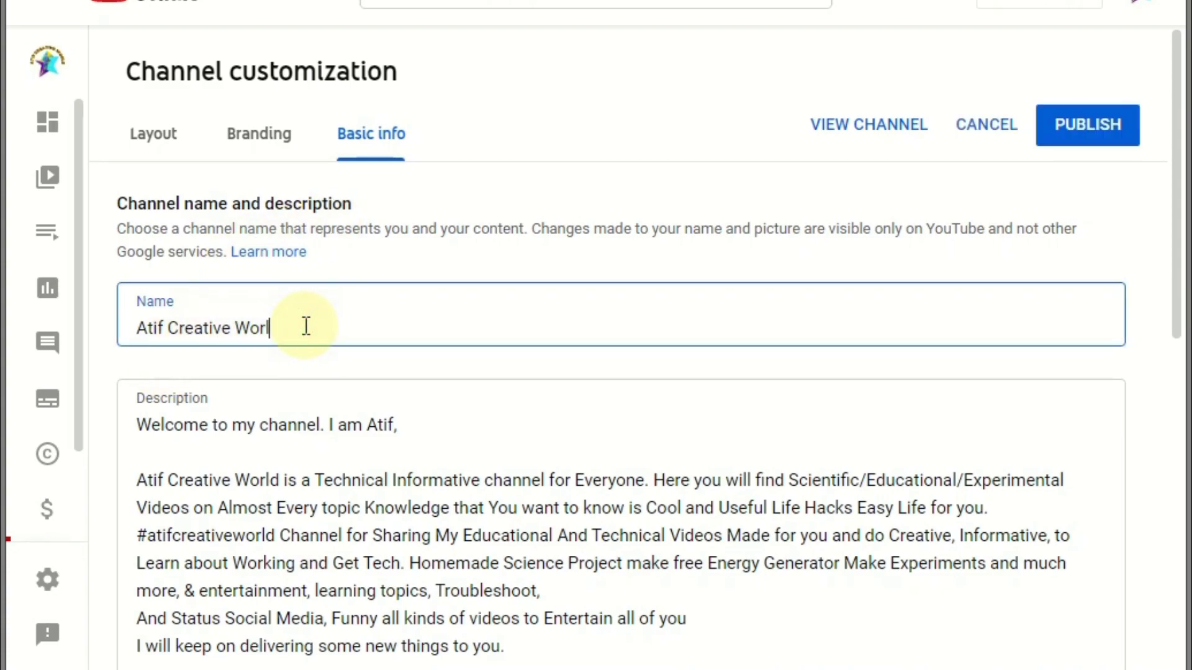
text(dfjkgnkldmgfl;dsfkl;jopksd,ljf)
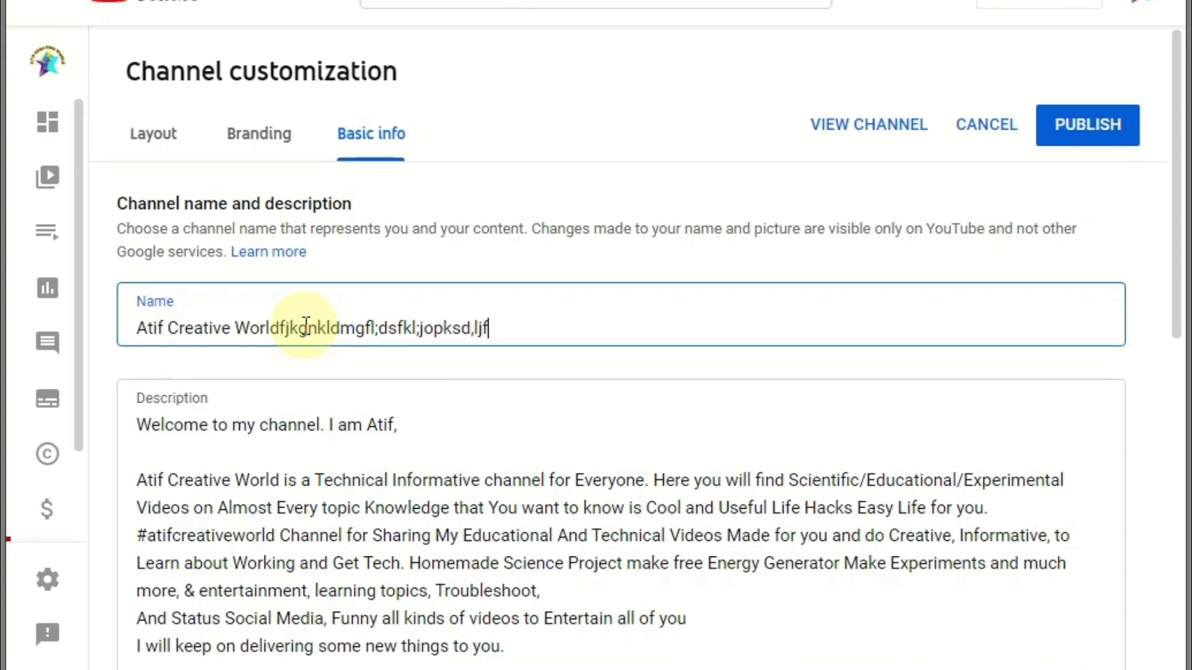
text(lgmlj)
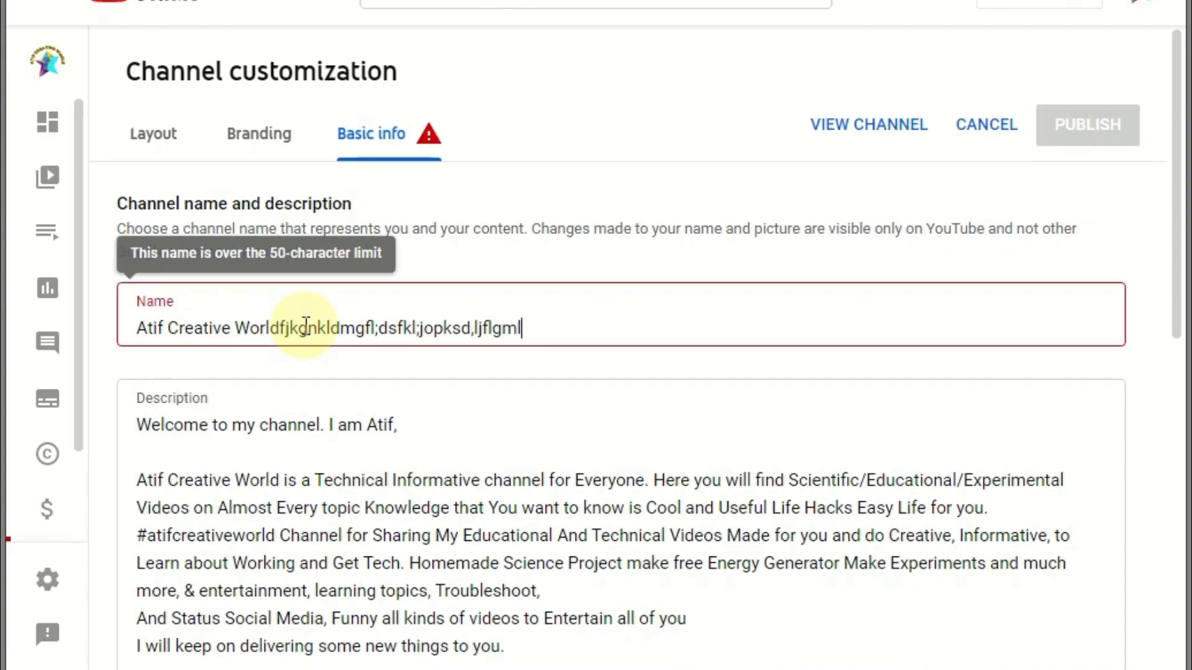
key(BackSpace)
key(BackSpace)
key(BackSpace)
key(BackSpace)
key(BackSpace)
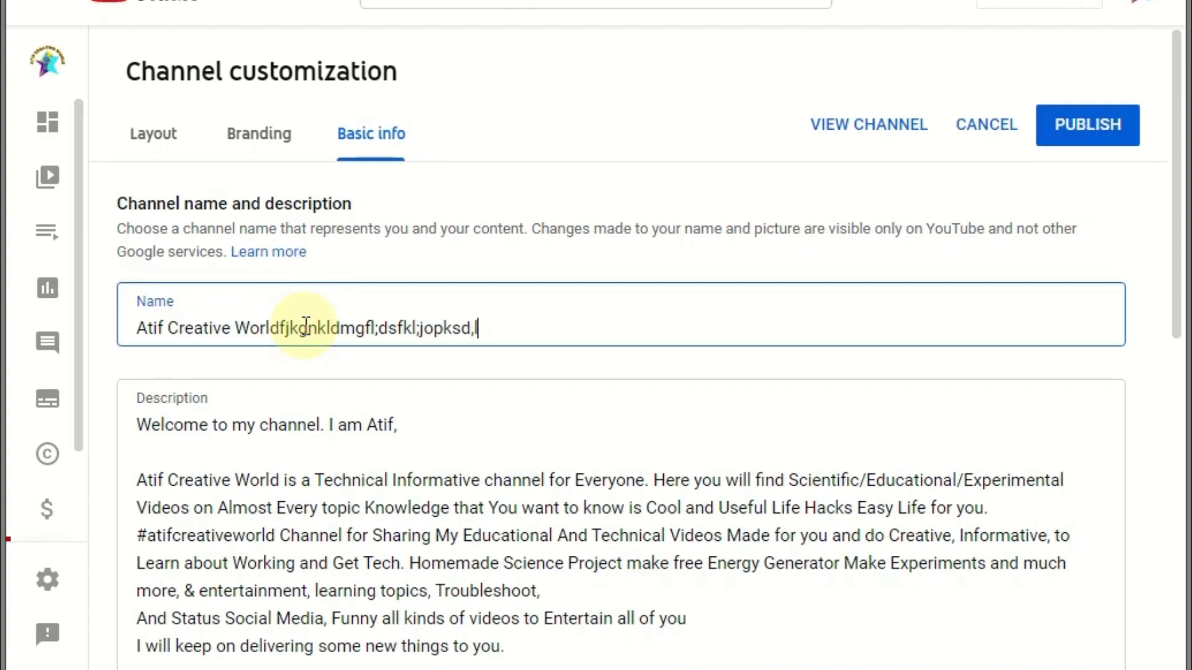
key(BackSpace)
key(BackSpace)
key(BackSpace)
key(BackSpace)
key(BackSpace)
key(BackSpace)
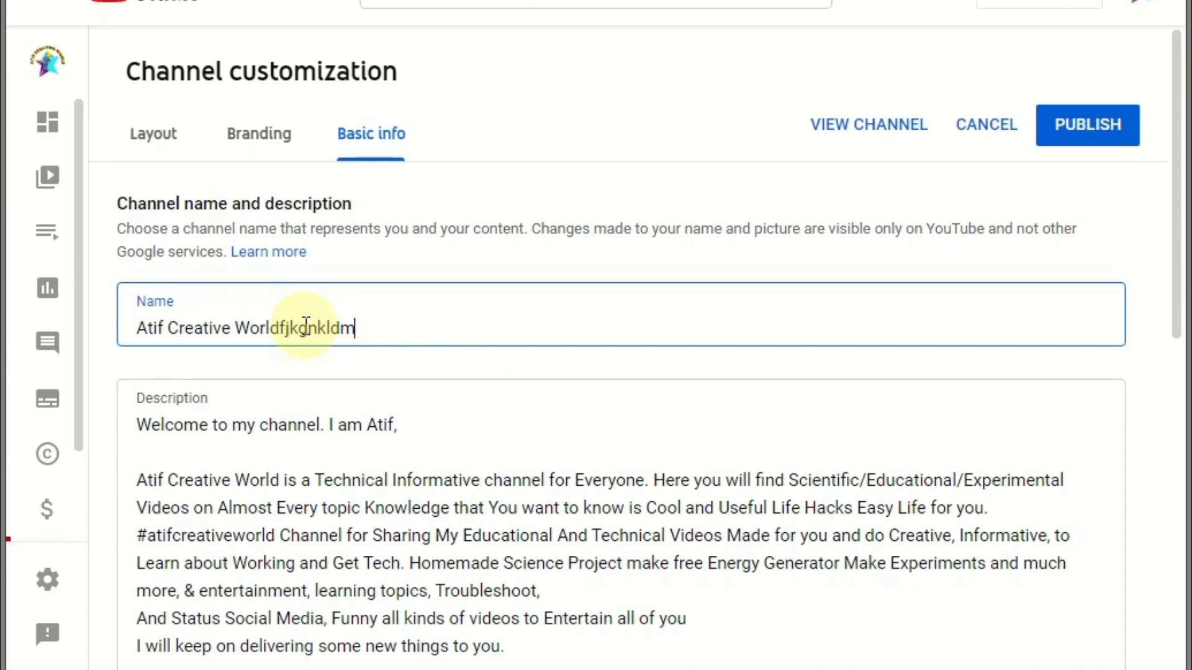
key(BackSpace)
key(BackSpace)
key(BackSpace)
key(BackSpace)
key(BackSpace)
key(BackSpace)
key(BackSpace)
scroll(399, 487, down, 2)
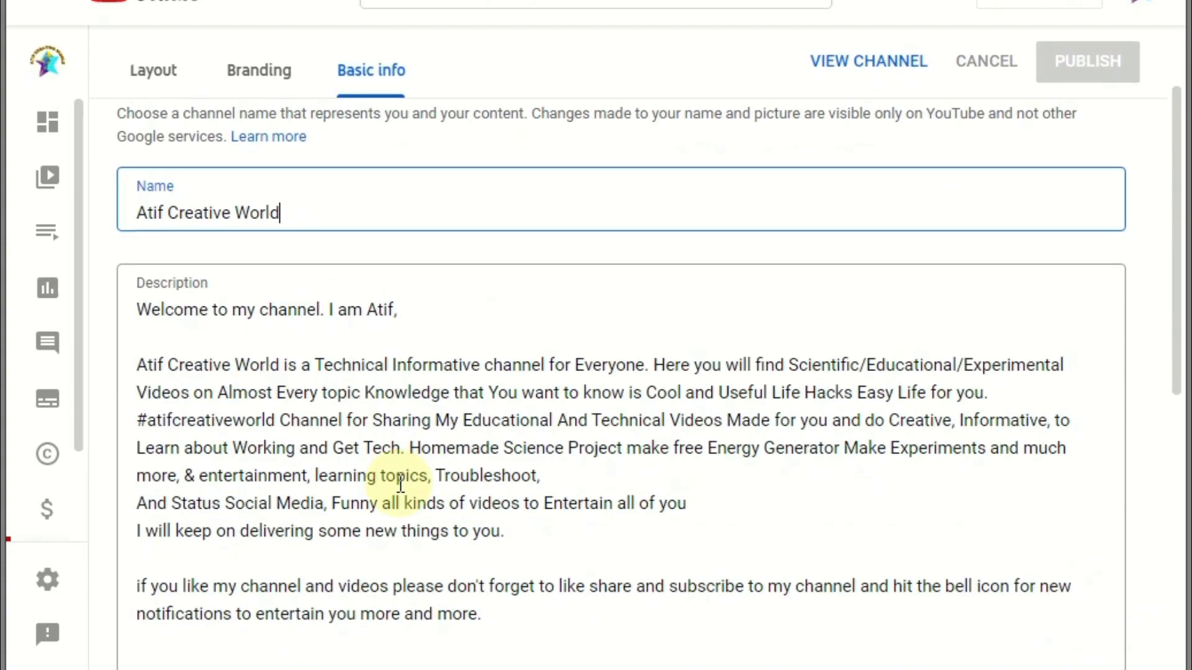
scroll(392, 487, down, 2)
scroll(308, 233, down, 1)
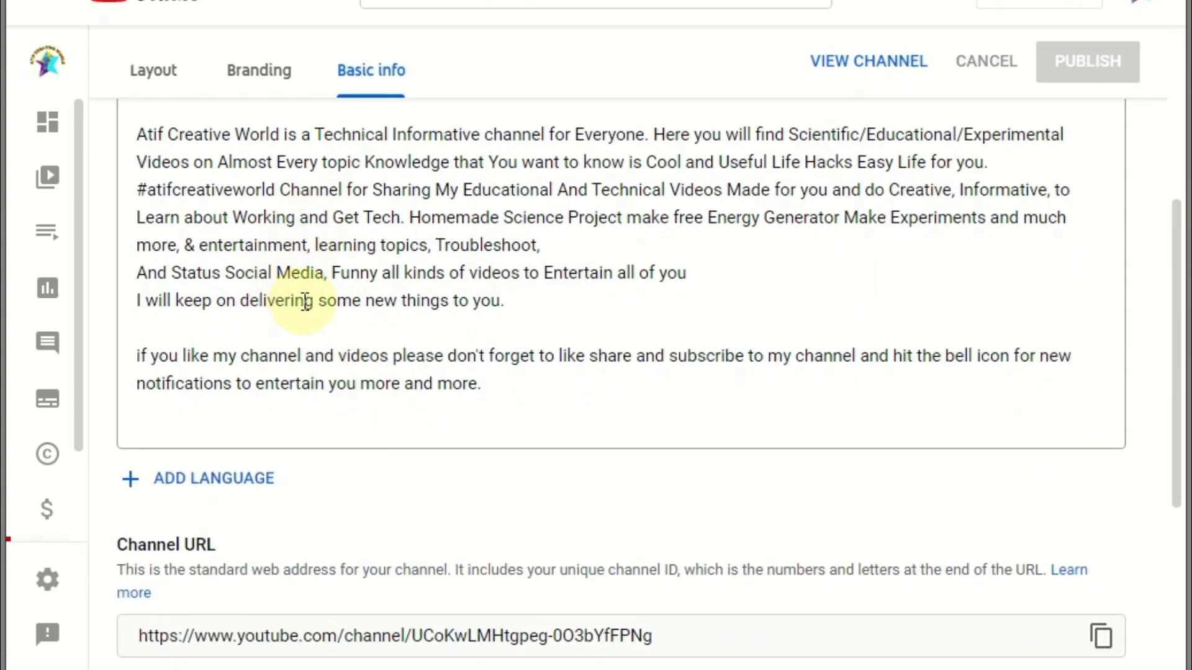
scroll(306, 298, up, 1)
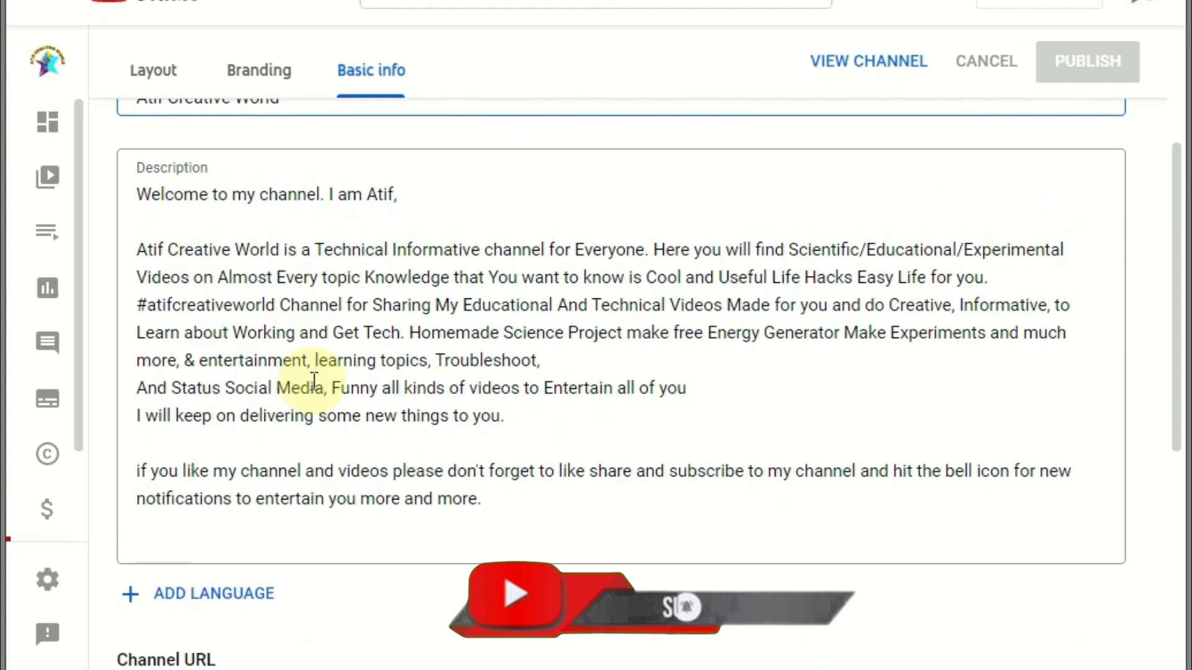
scroll(321, 439, down, 3)
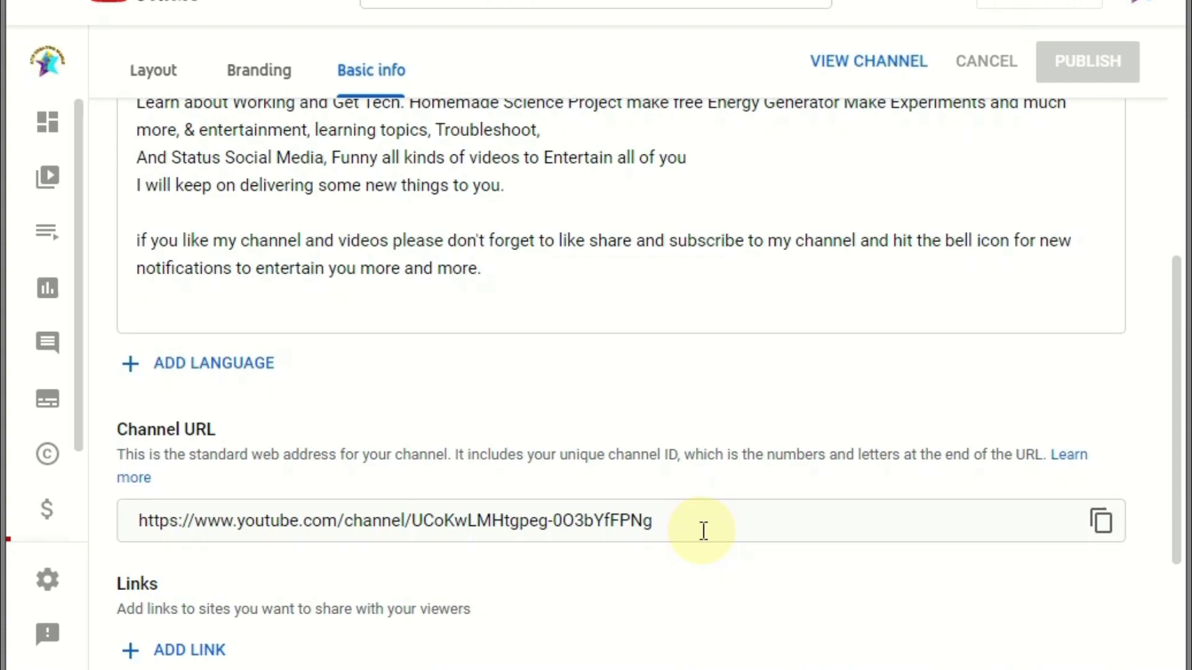
scroll(599, 525, down, 3)
scroll(961, 357, down, 2)
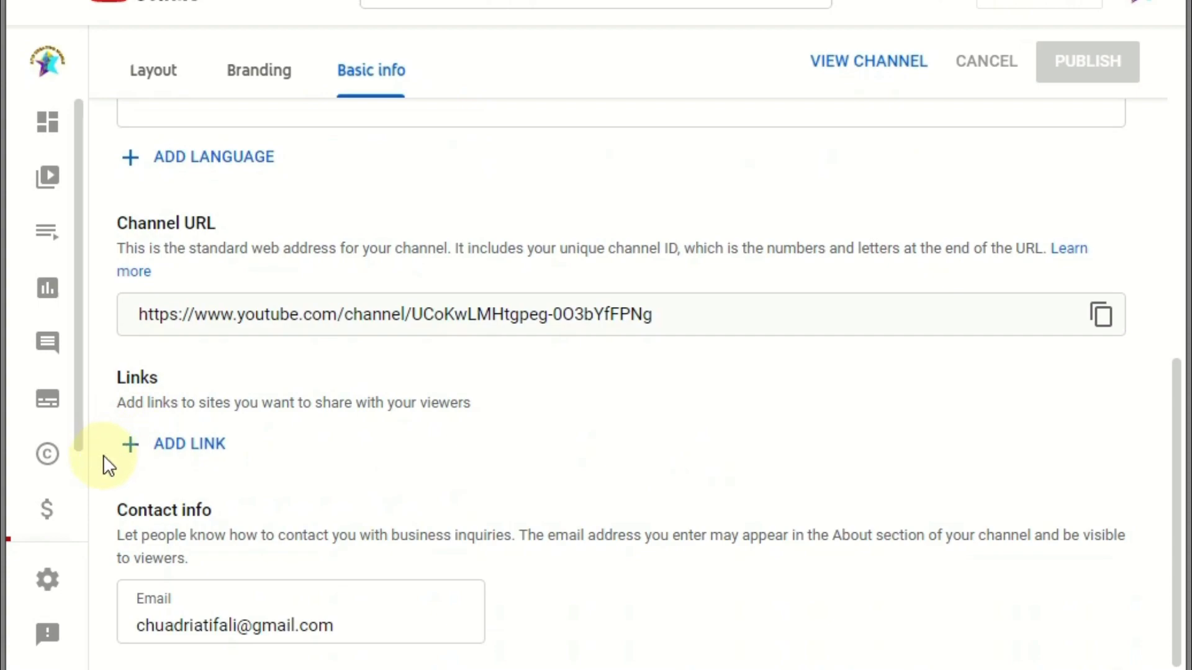
click(191, 447)
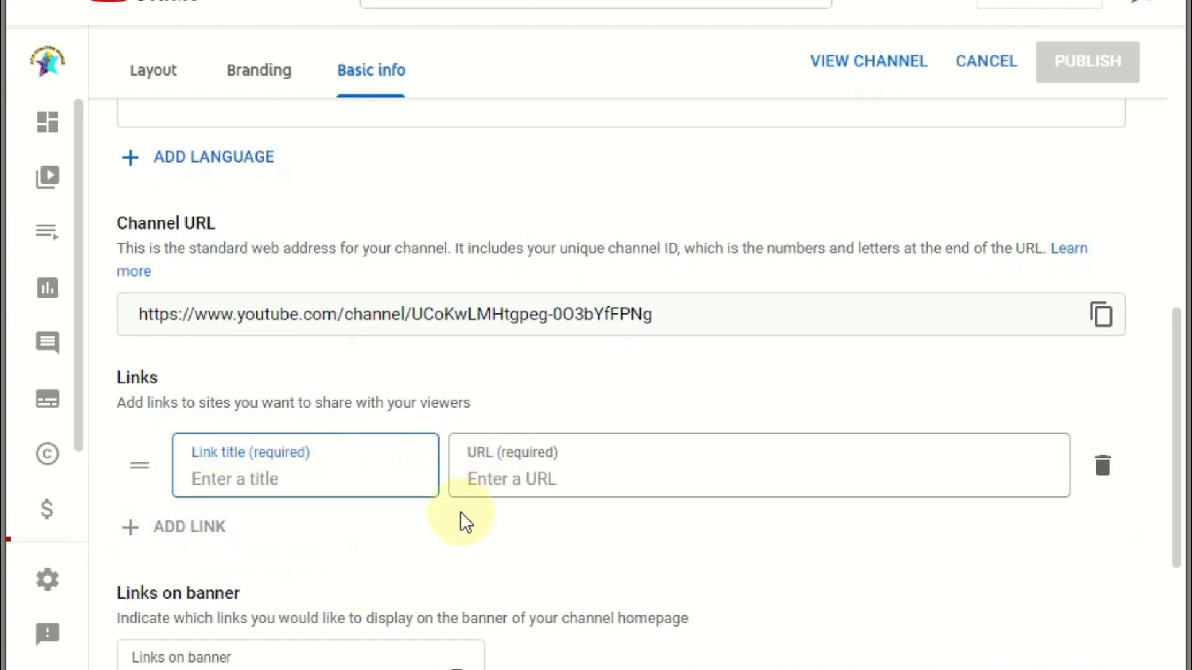
scroll(457, 517, down, 1)
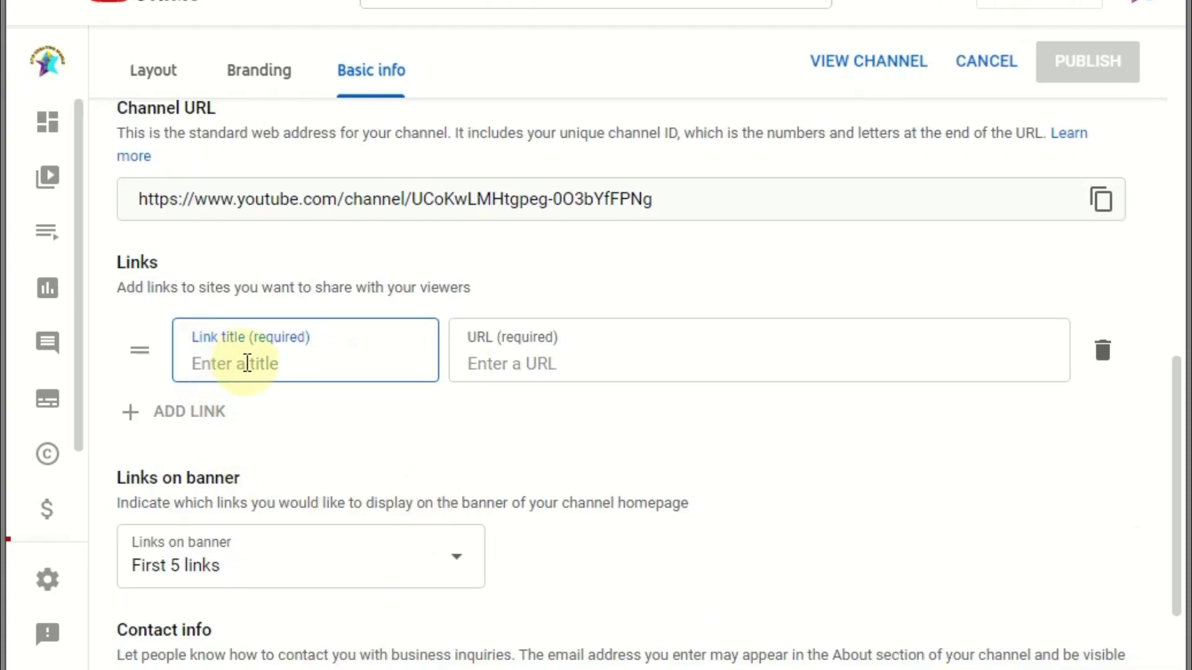
text(facebook)
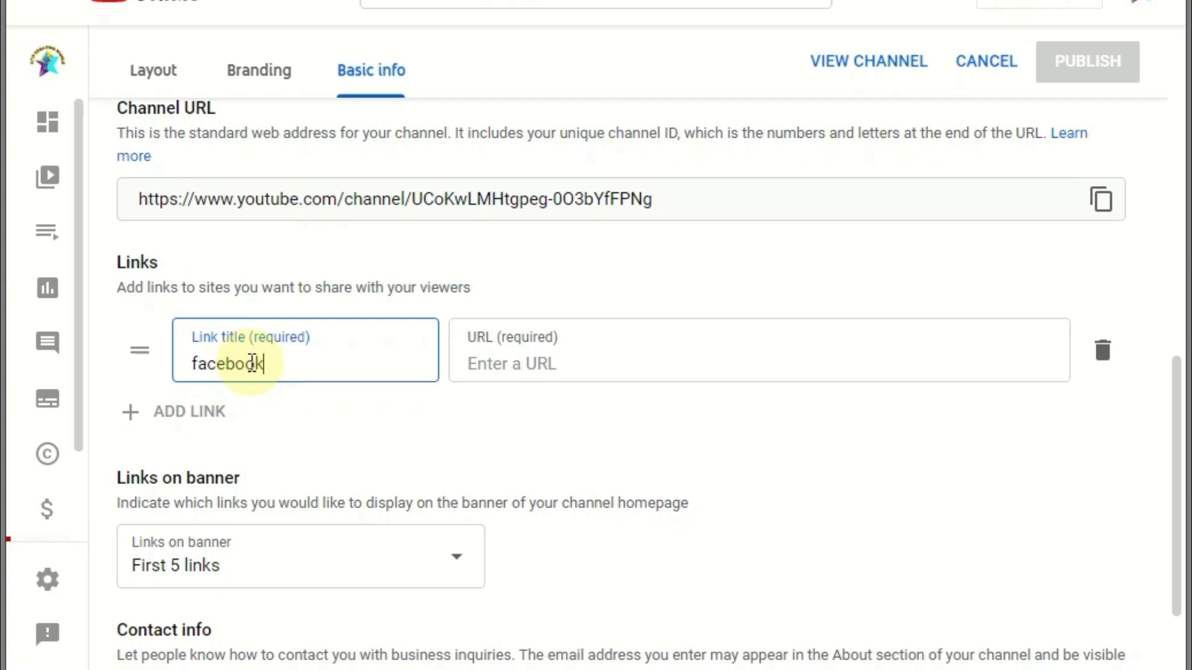
click(578, 367)
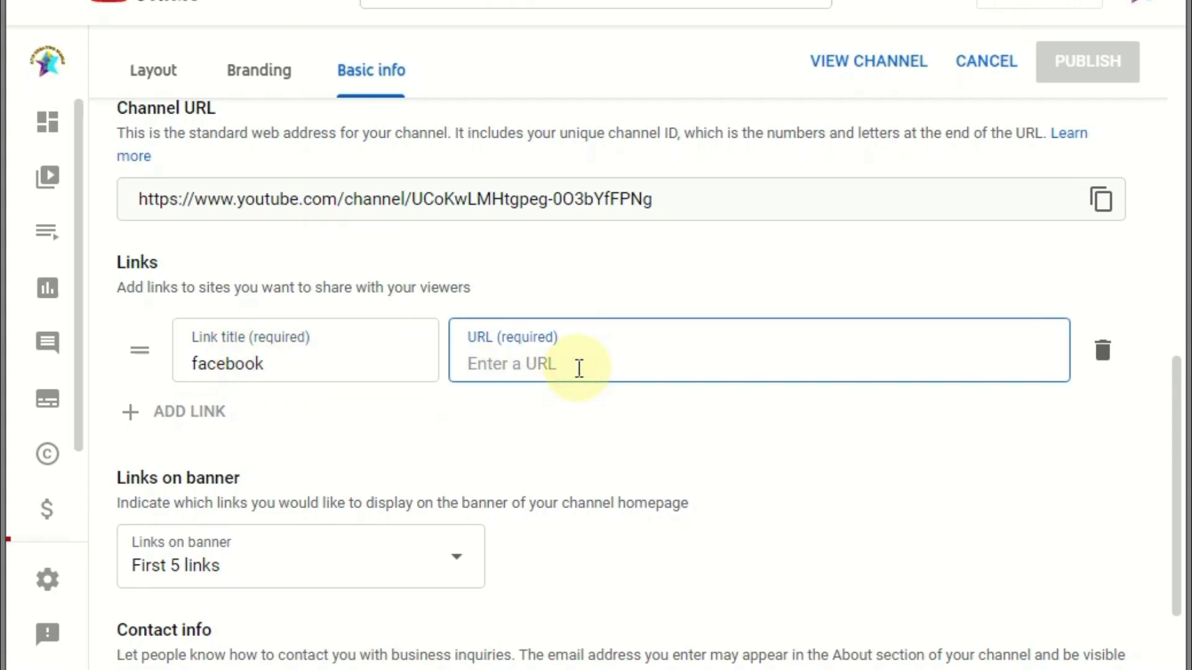
click(189, 419)
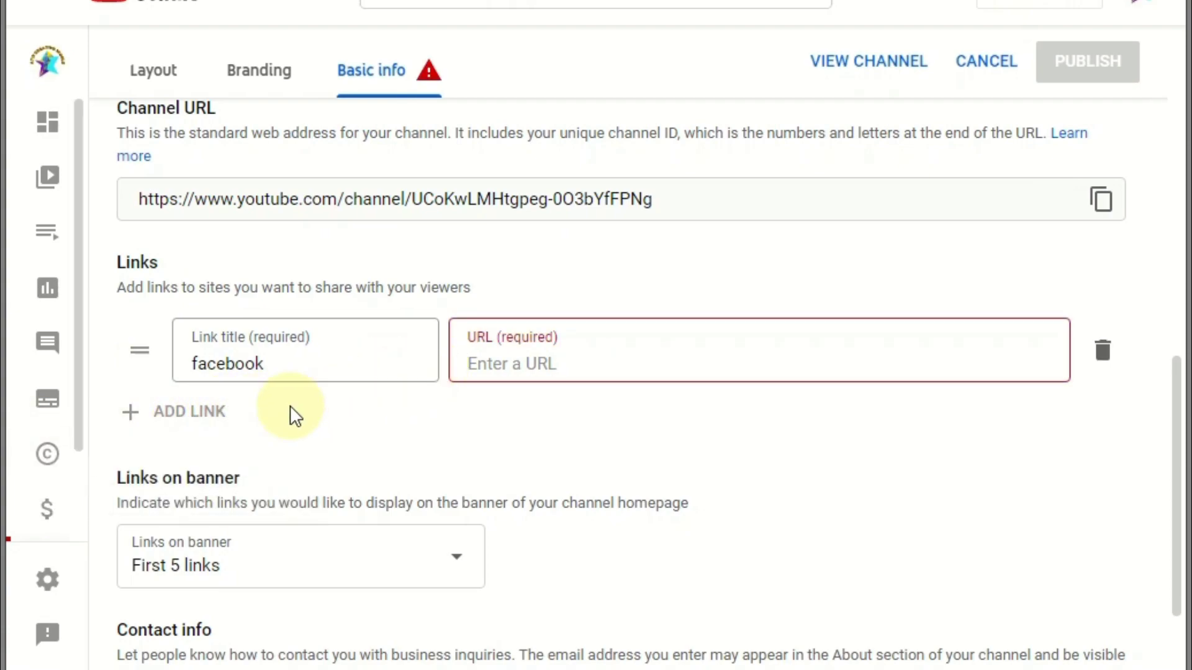
click(198, 400)
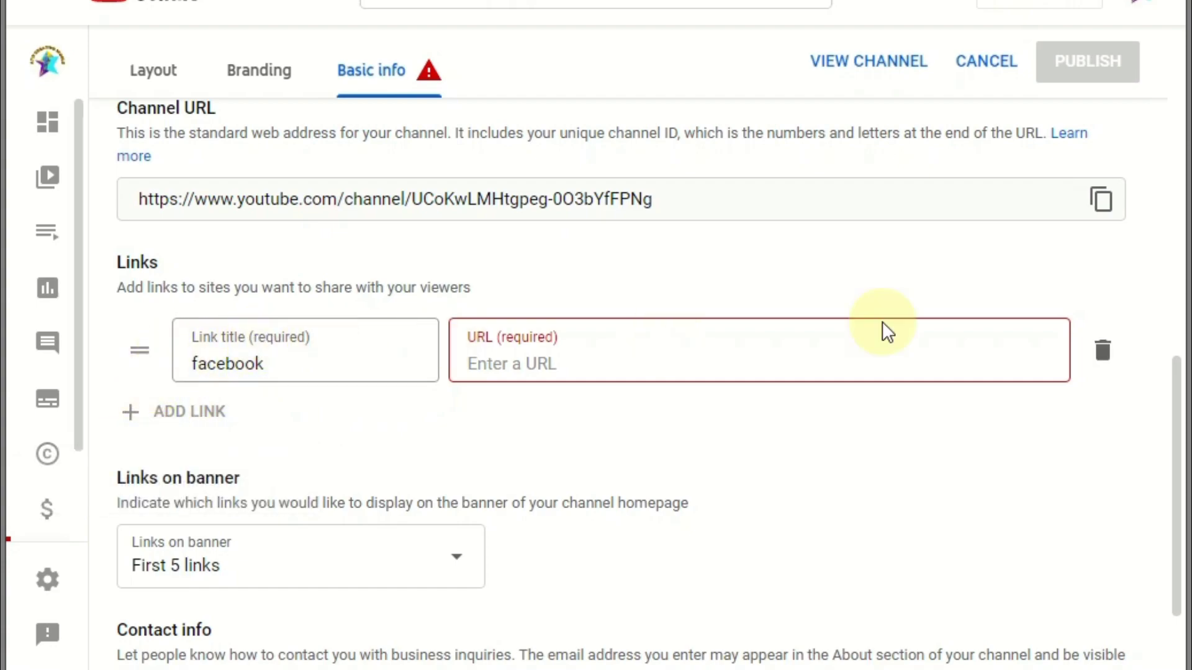
click(1100, 346)
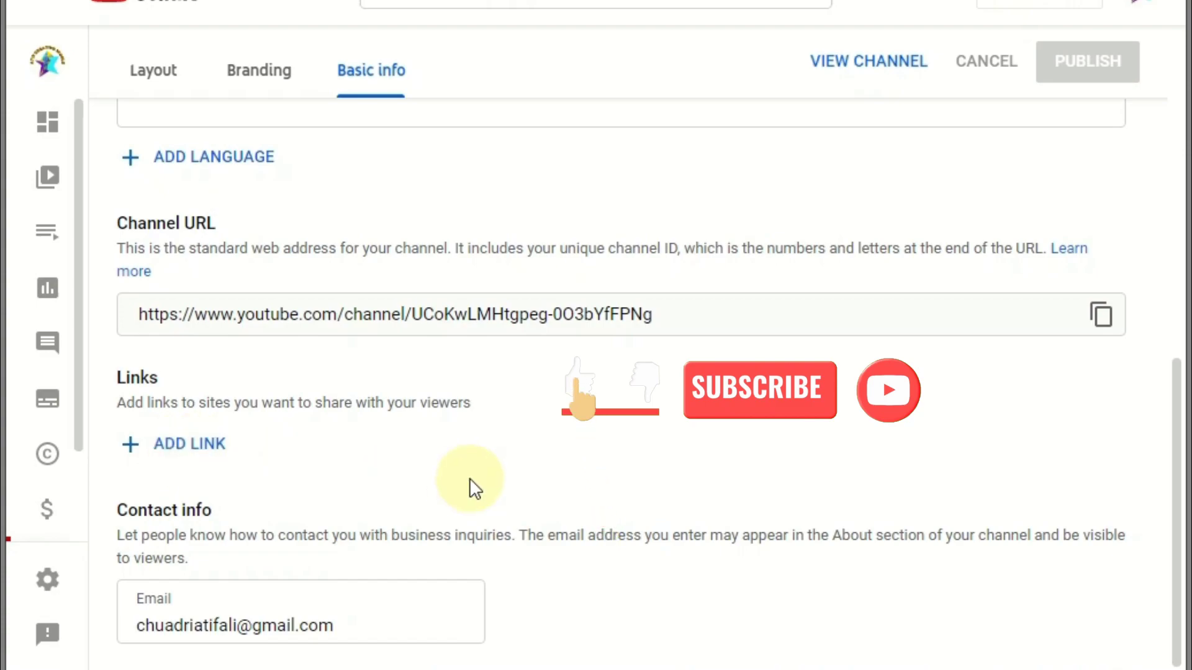